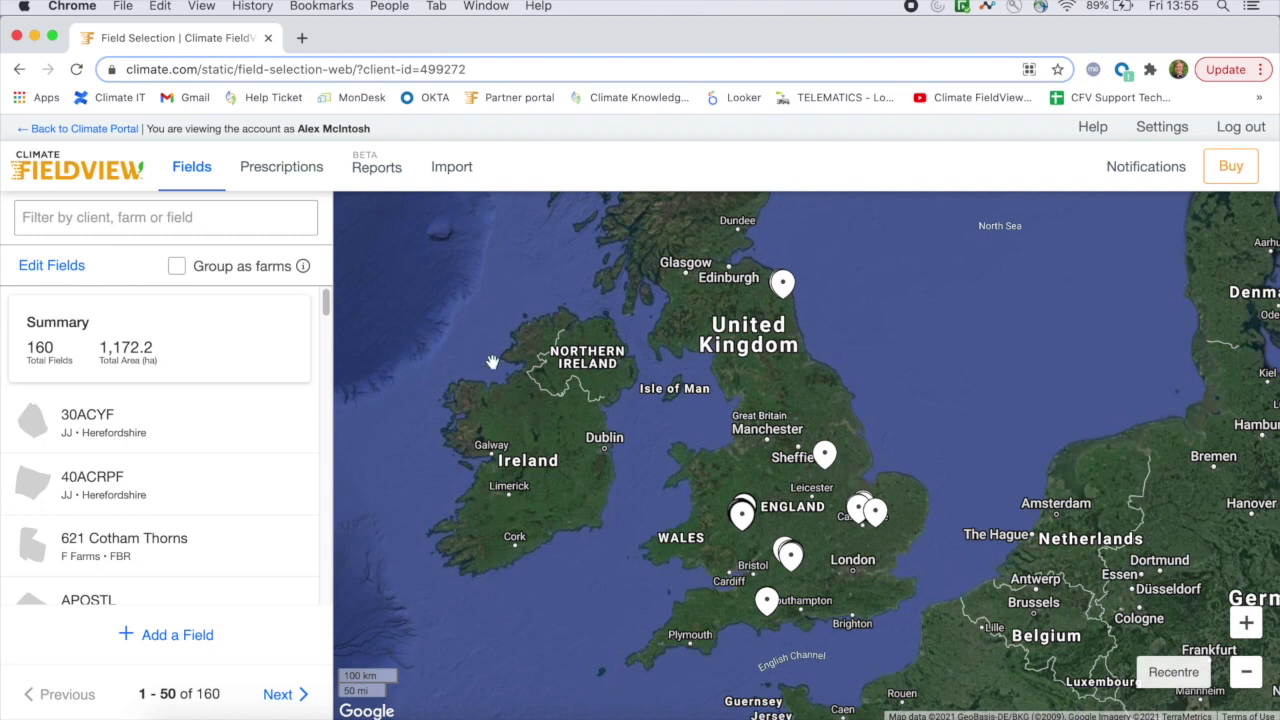
Go to the Import tab's Data Inbox and bring up the file chooser for a zip upload
{"action": "left_click", "coordinate": [452, 168]}
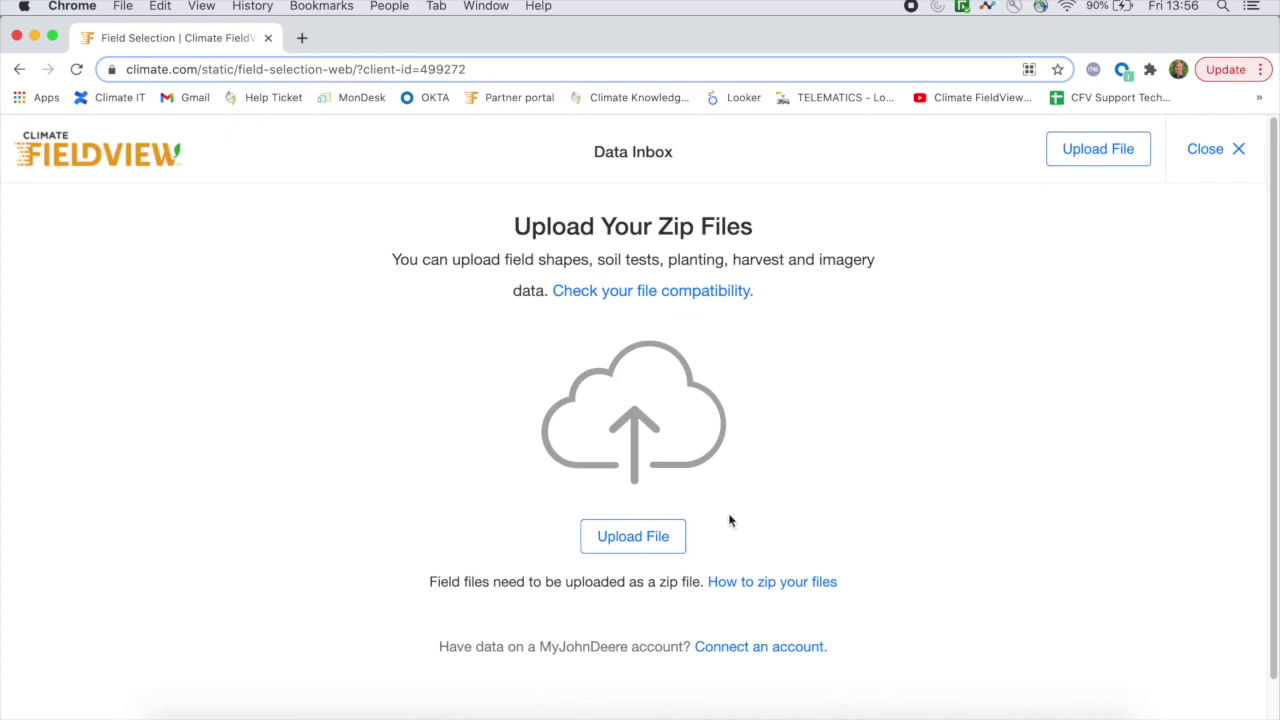
{"action": "left_click", "coordinate": [622, 545]}
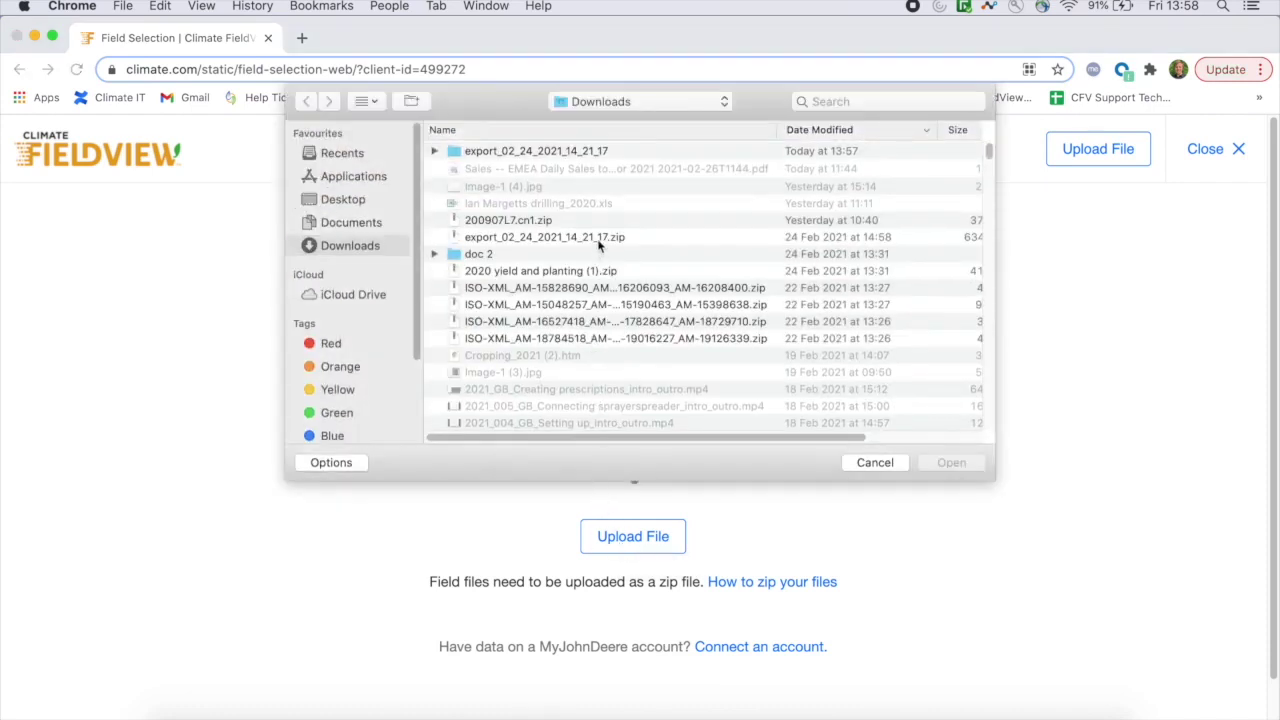
Upload export_02_24_2021_14_21_17.zip from the Downloads folder
{"action": "left_click", "coordinate": [600, 242]}
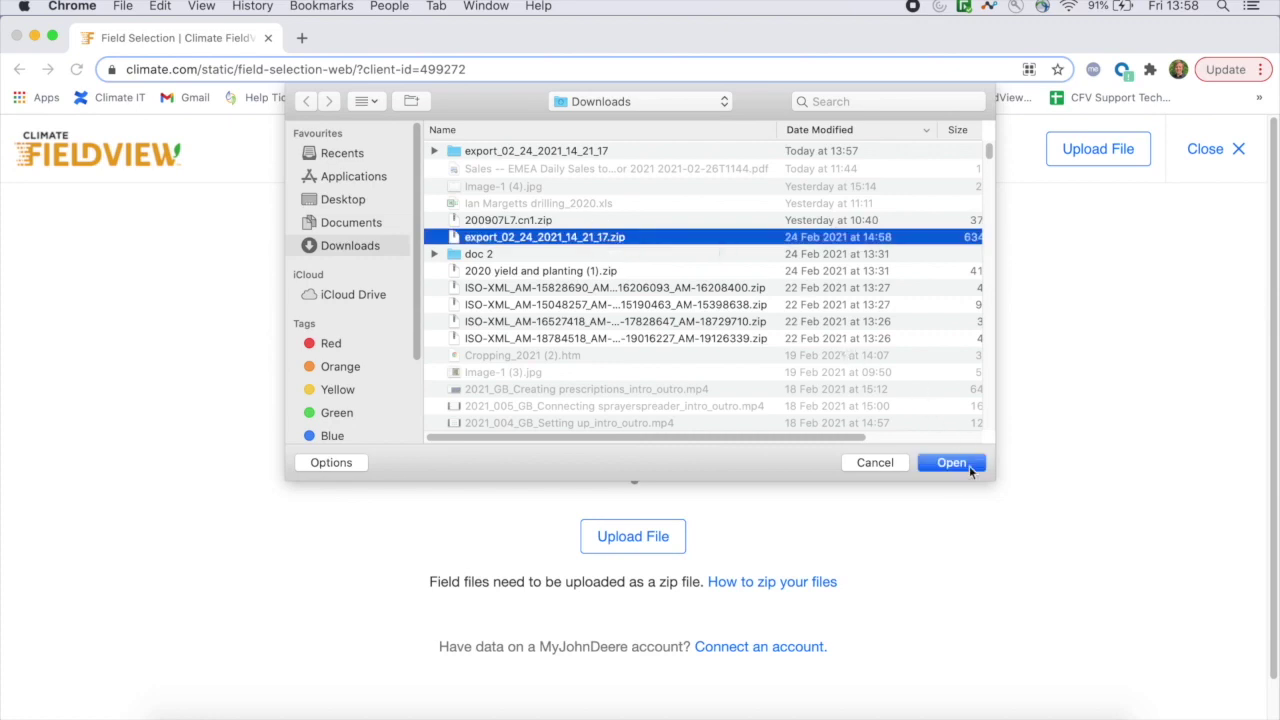
{"action": "left_click", "coordinate": [951, 463]}
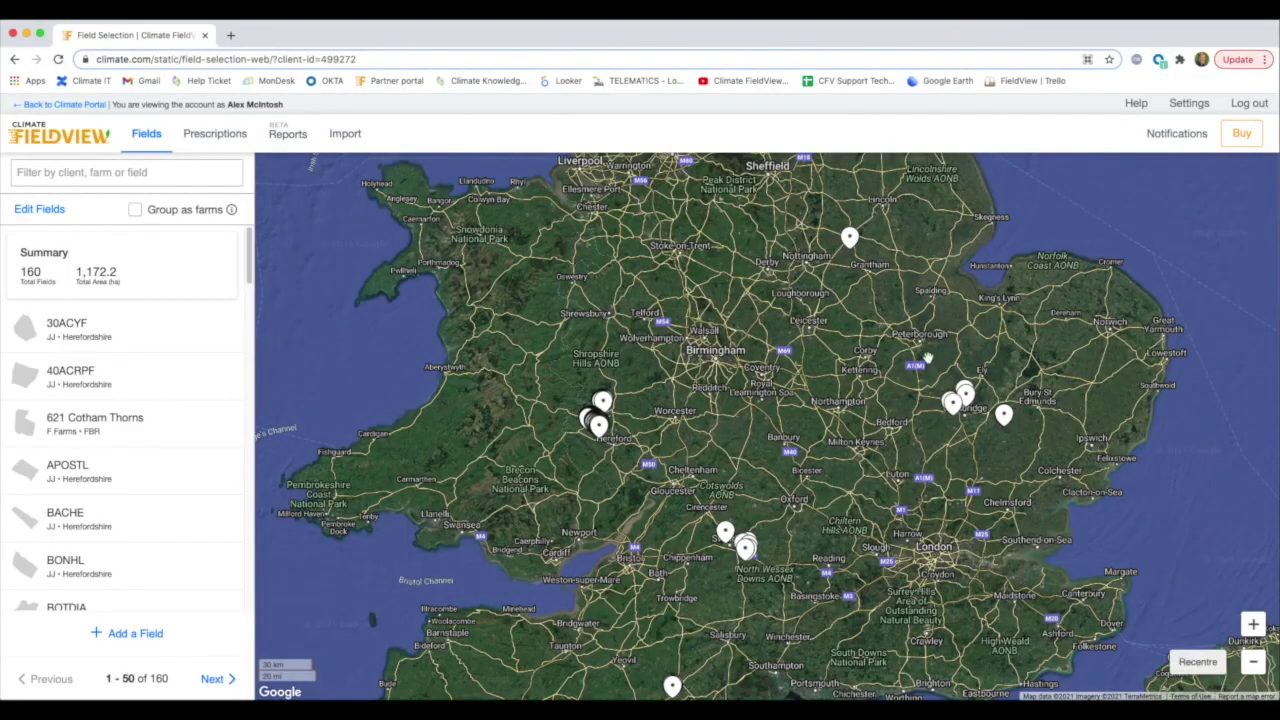
Reopen the Data Inbox to see the 2128 processed files
{"action": "left_click", "coordinate": [346, 136]}
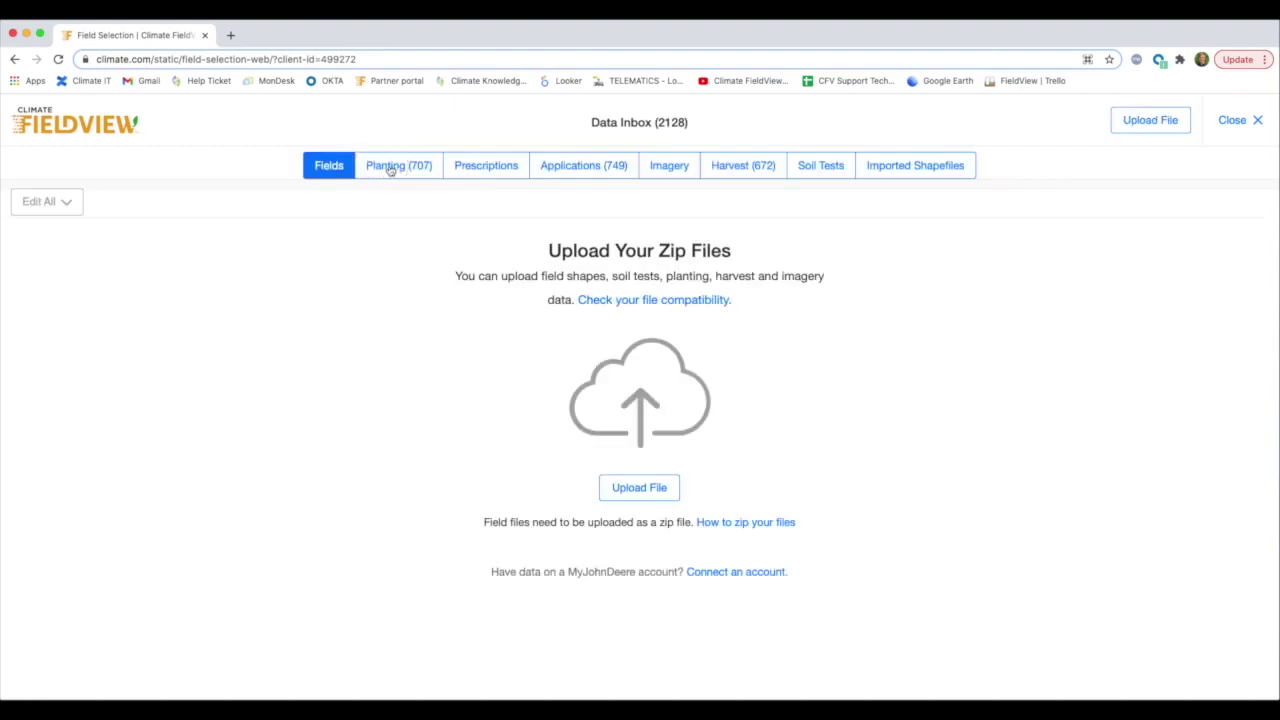
Browse the Planting, Applications and Harvest categories of the uploaded data
{"action": "left_click", "coordinate": [391, 170]}
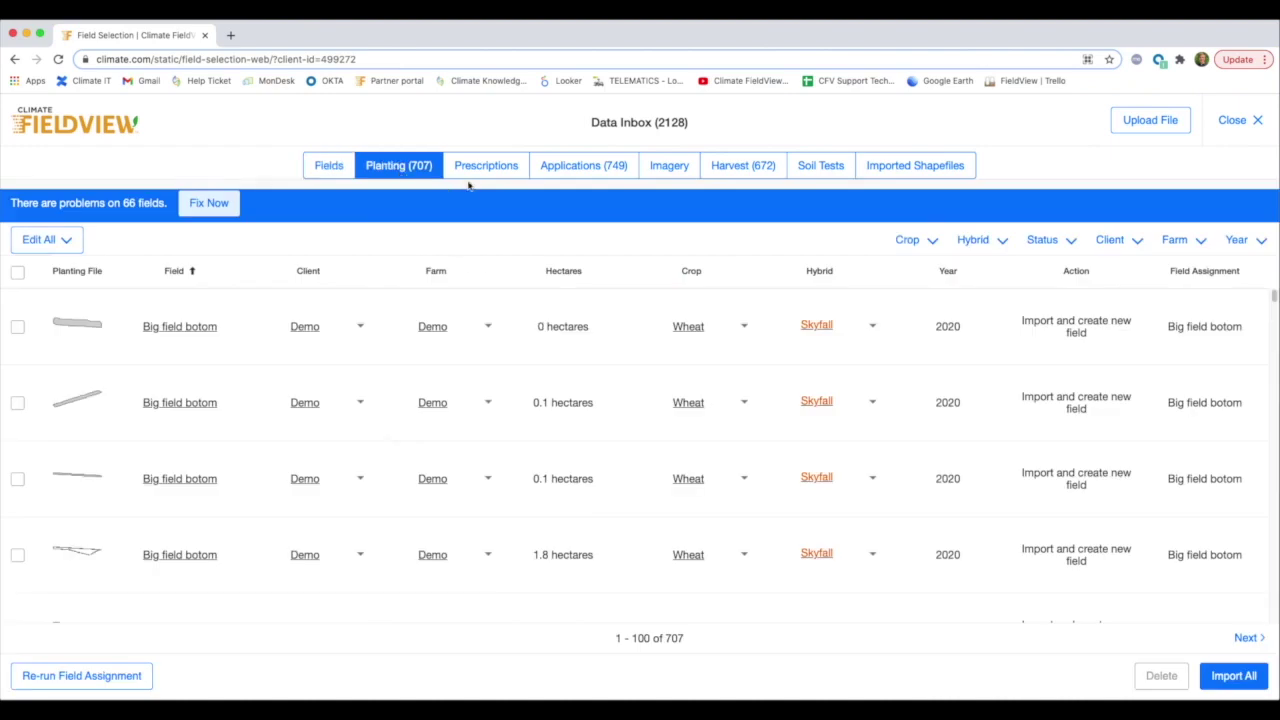
{"action": "left_click", "coordinate": [597, 175]}
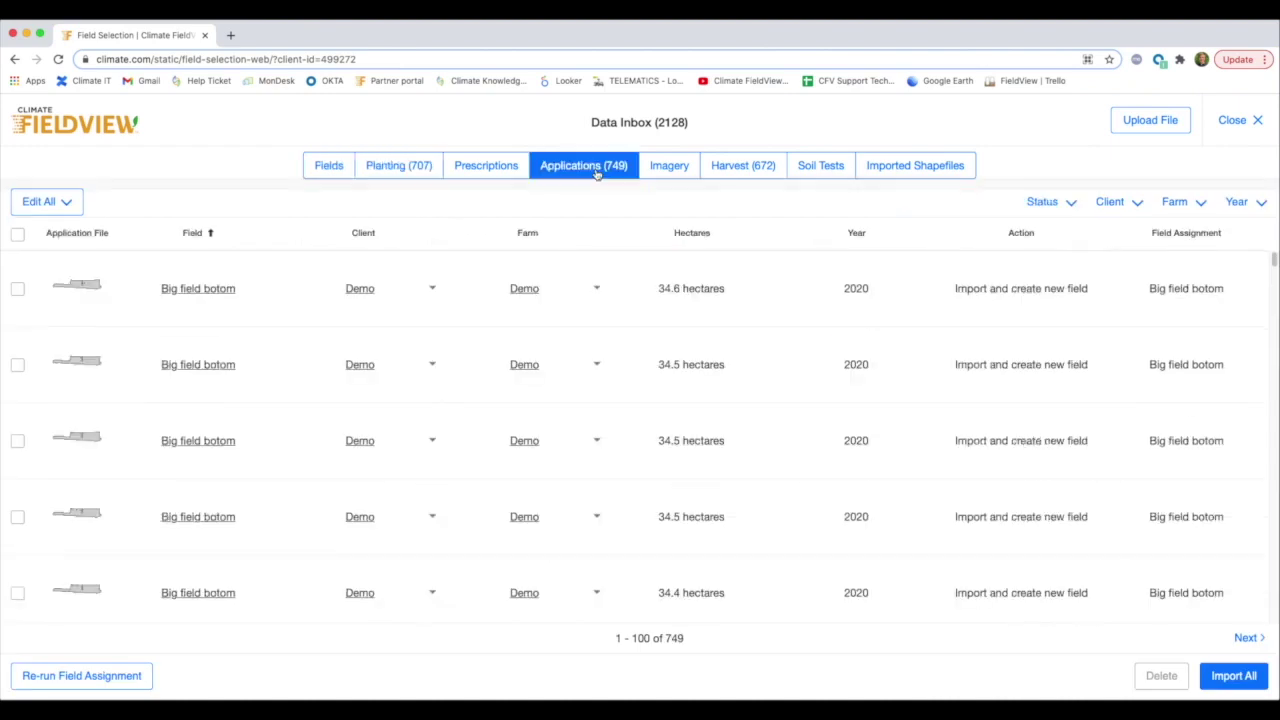
{"action": "left_click", "coordinate": [752, 168]}
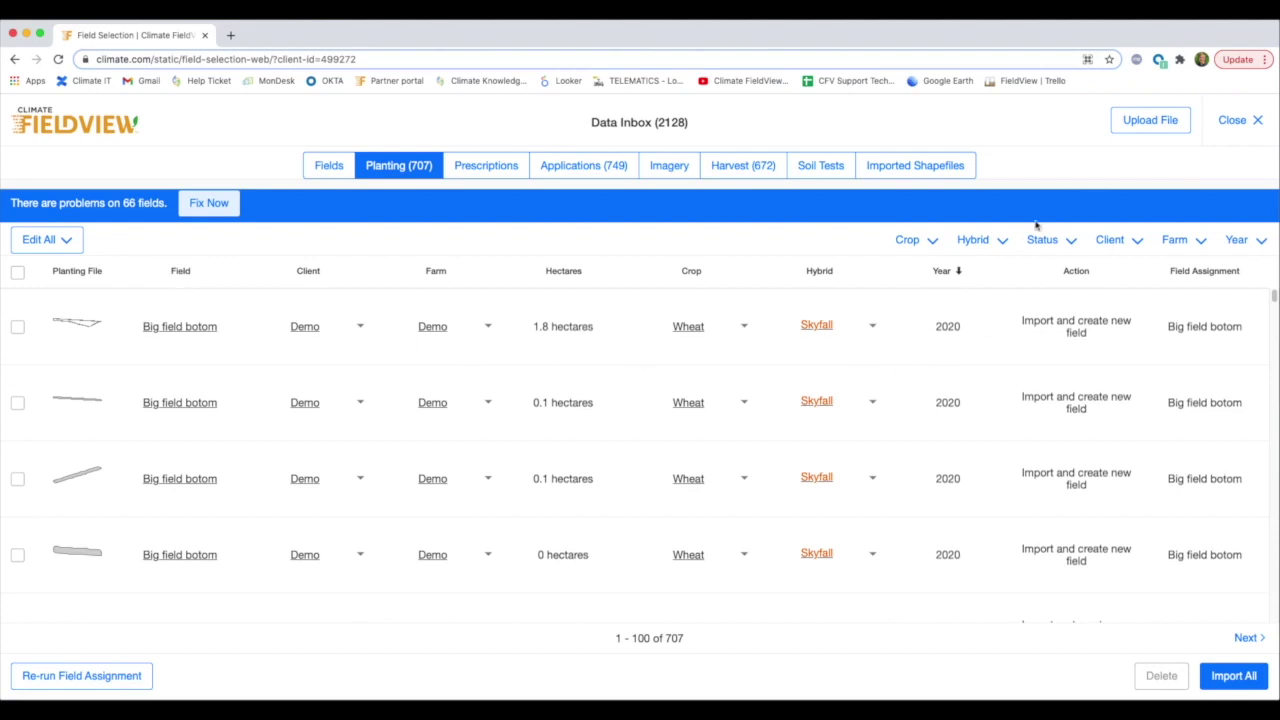
Filter planting files to hybrid Unknown and crop Wheat, then select all results
{"action": "left_click", "coordinate": [994, 244]}
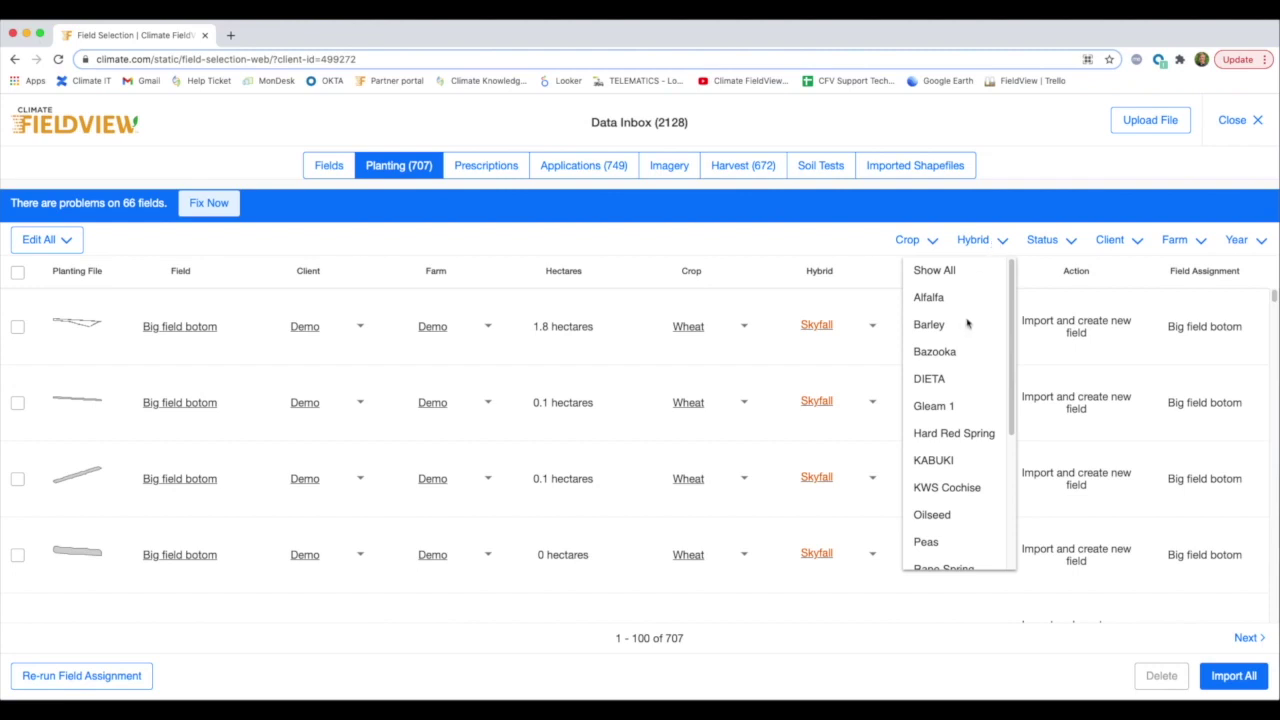
{"action": "scroll", "coordinate": [958, 280], "scroll_direction": "down", "scroll_amount": 5}
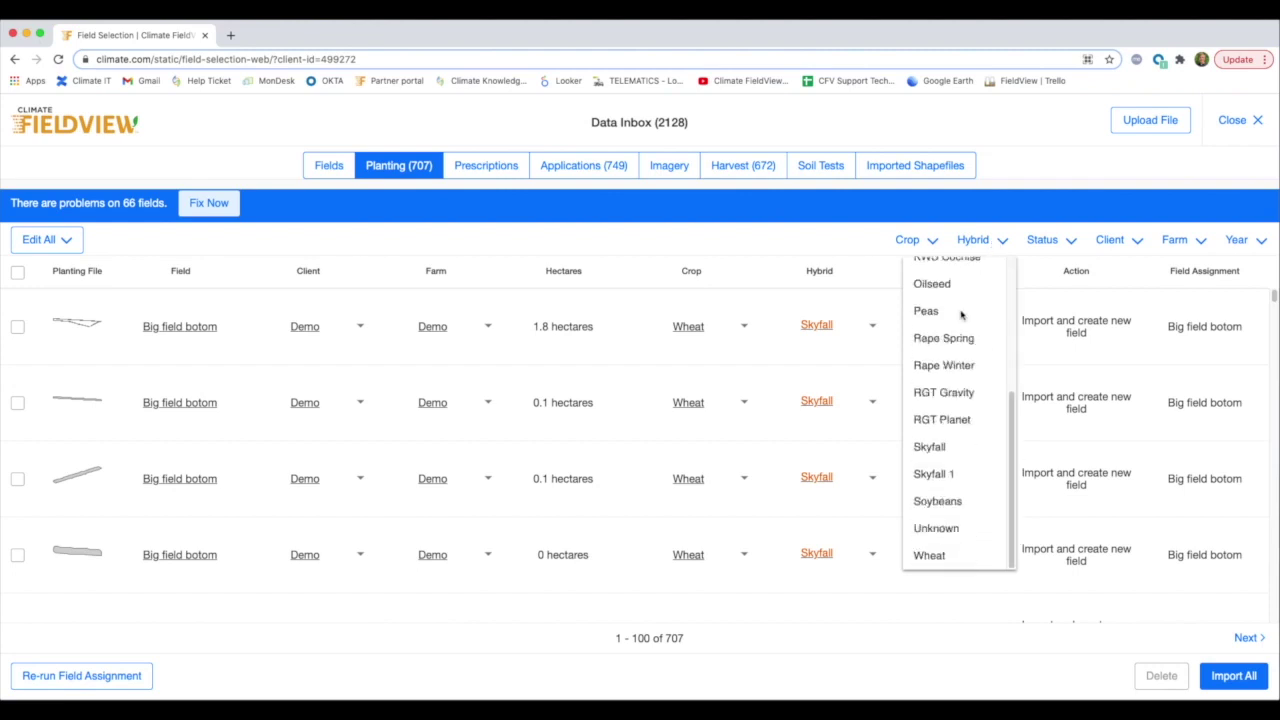
{"action": "left_click", "coordinate": [948, 528]}
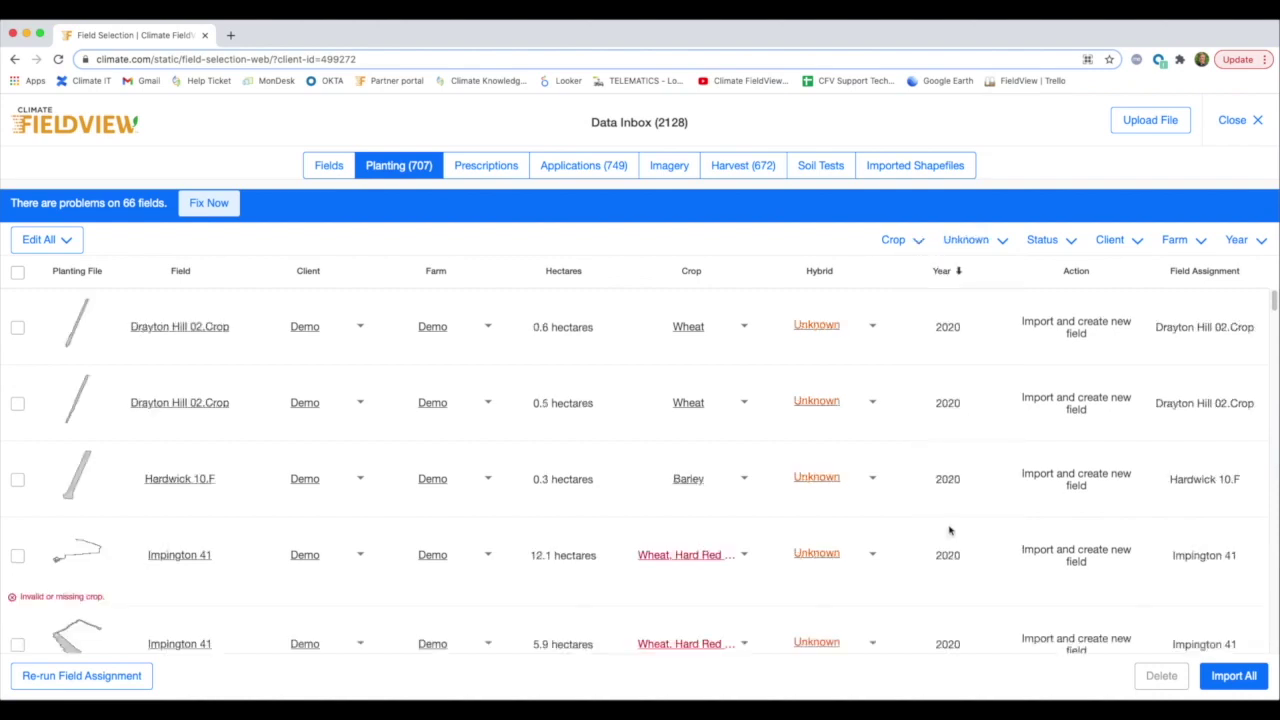
{"action": "left_click", "coordinate": [913, 243]}
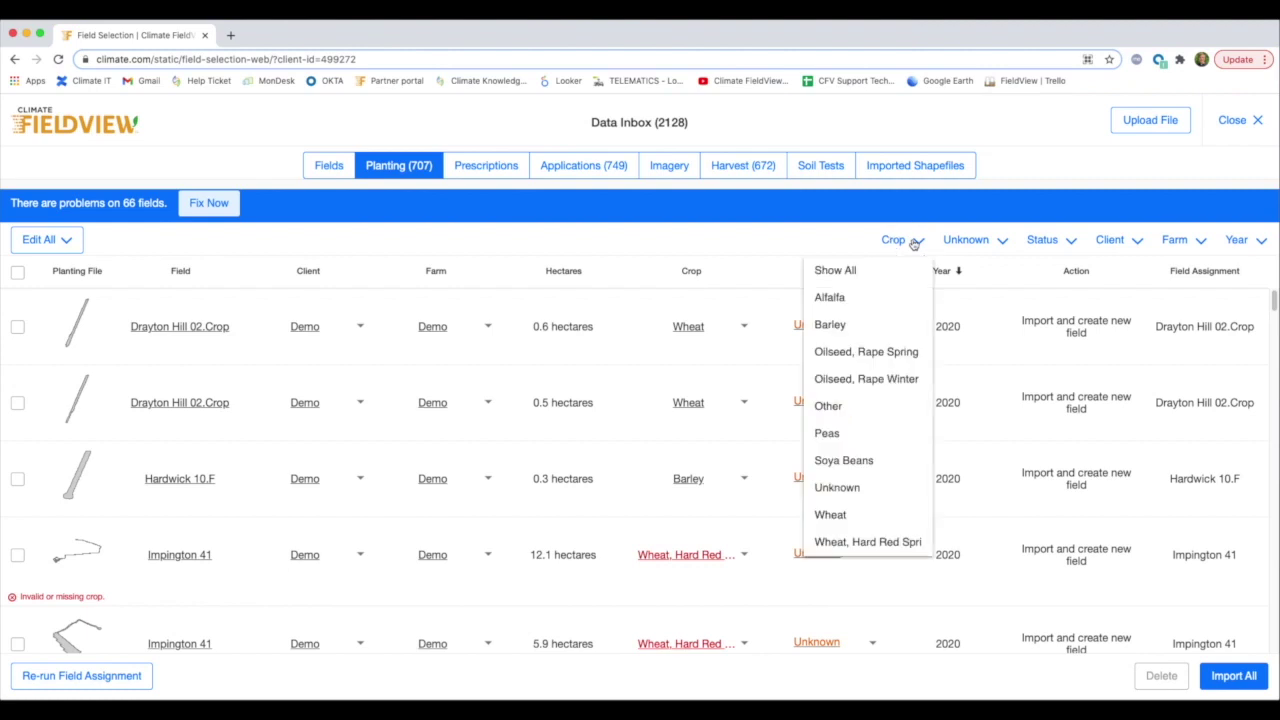
{"action": "left_click", "coordinate": [847, 520]}
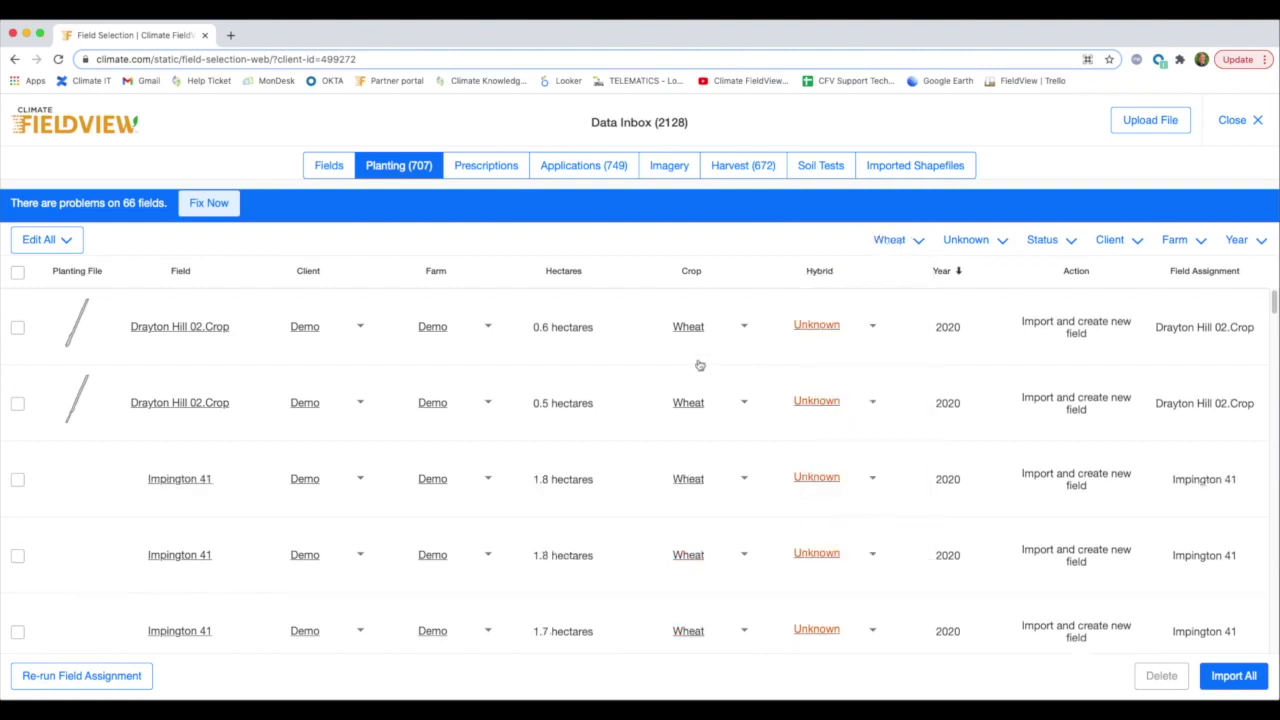
{"action": "left_click", "coordinate": [17, 276]}
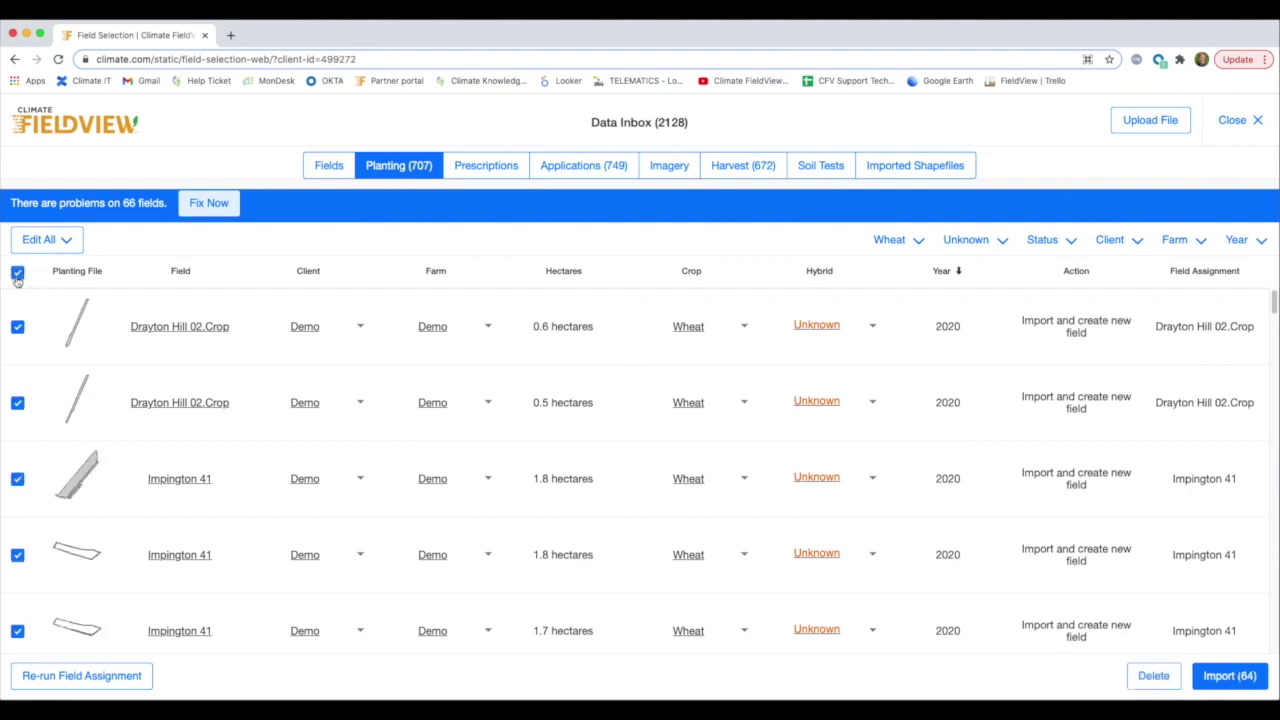
Batch-edit the selected files, replacing original hybrid Unknown with new hybrid name CRUSOE
{"action": "left_click", "coordinate": [40, 243]}
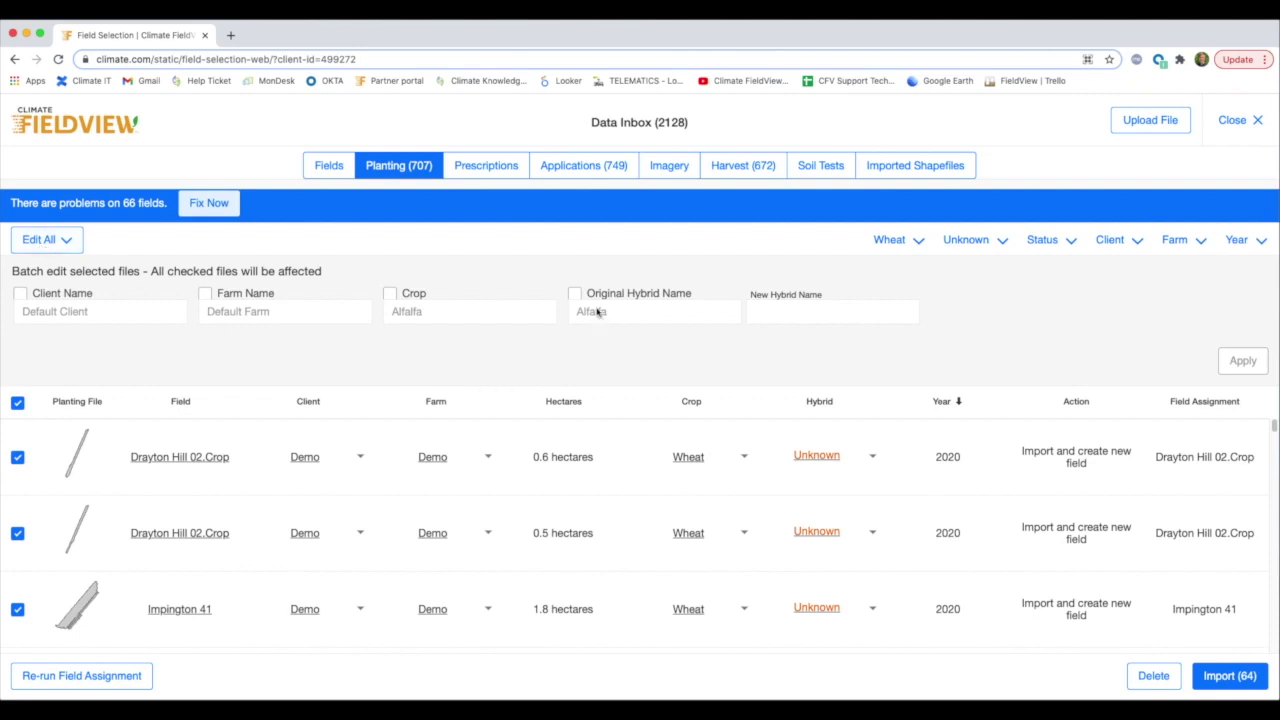
{"action": "left_click", "coordinate": [577, 296]}
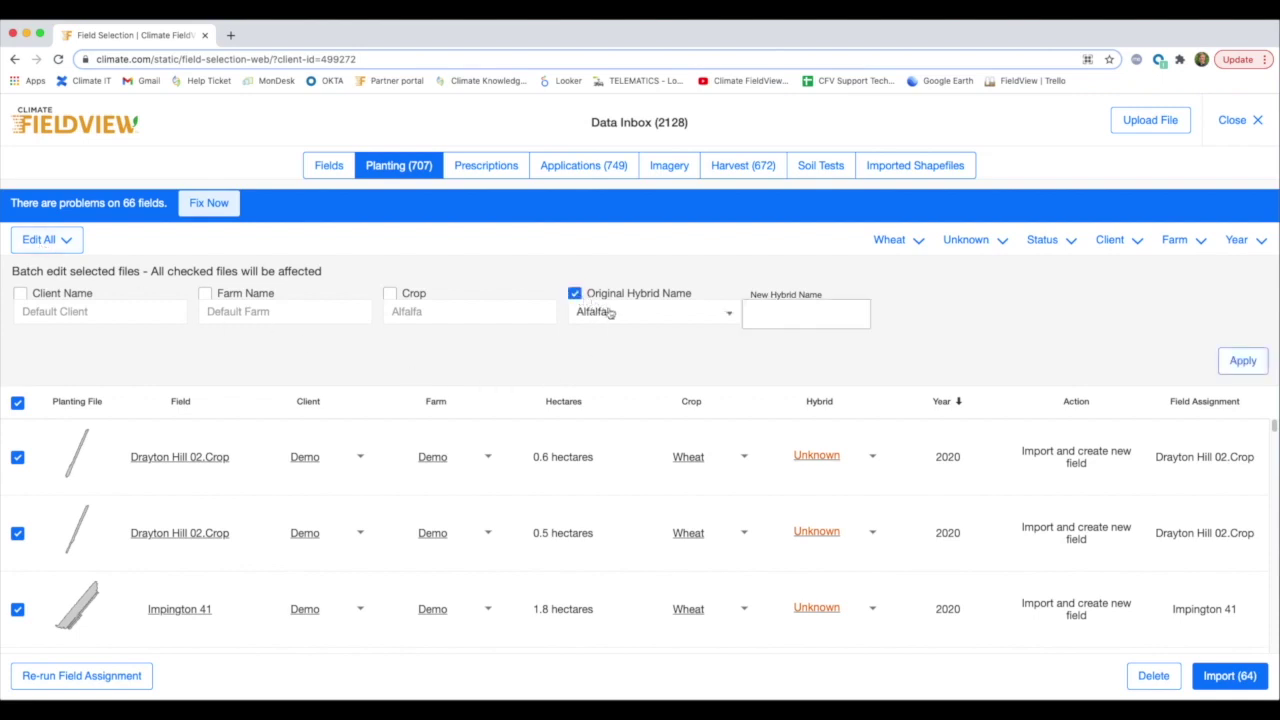
{"action": "left_click", "coordinate": [724, 322]}
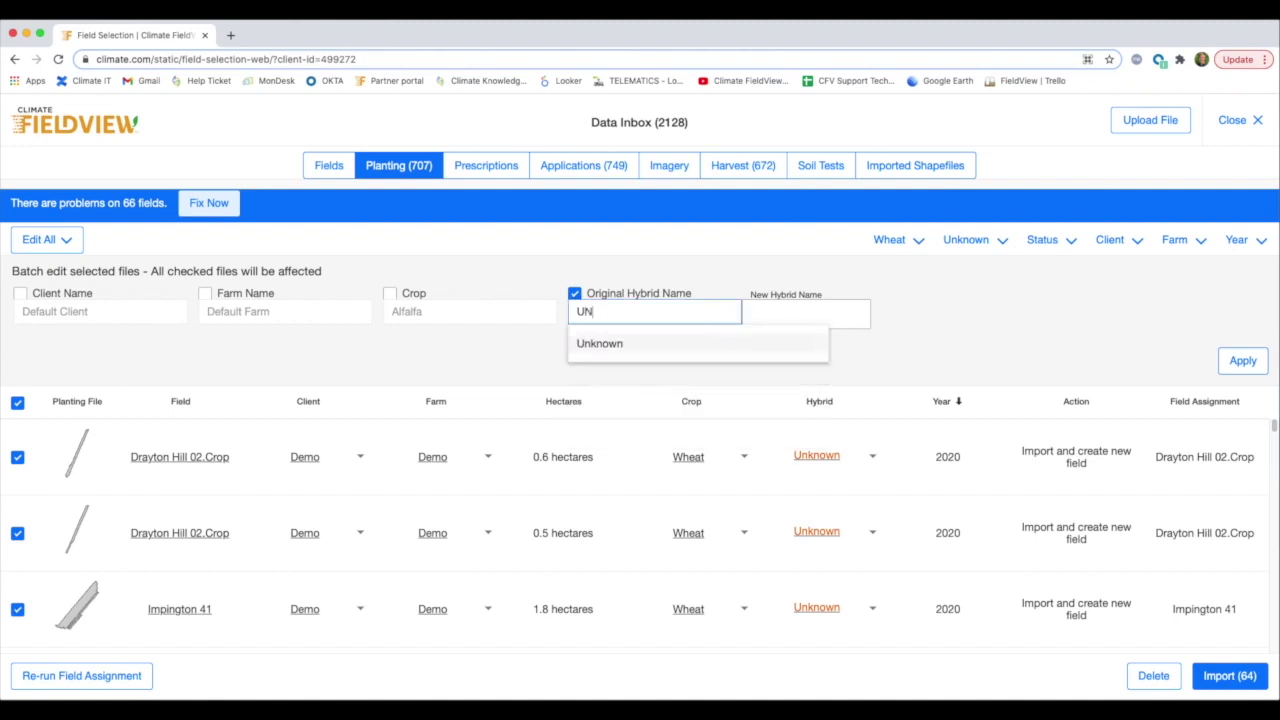
{"action": "left_click", "coordinate": [704, 350]}
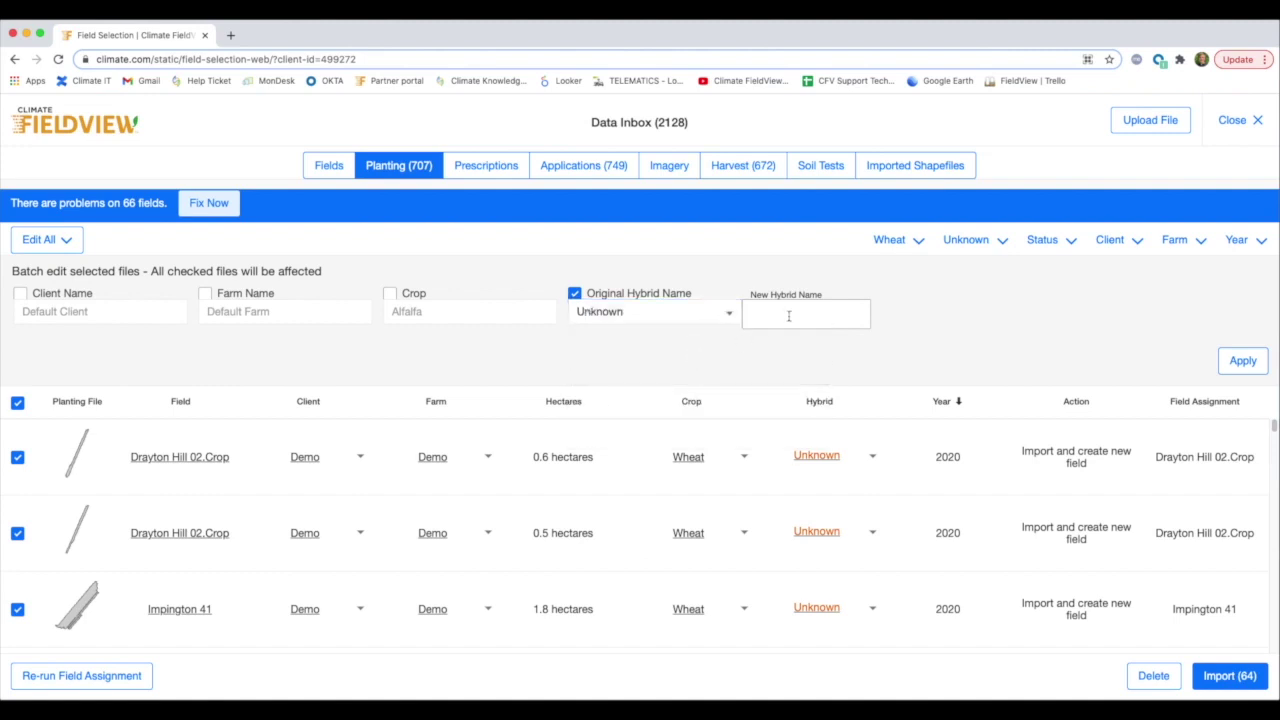
{"action": "left_click", "coordinate": [822, 313]}
{"action": "type", "text": "CRUSOE"}
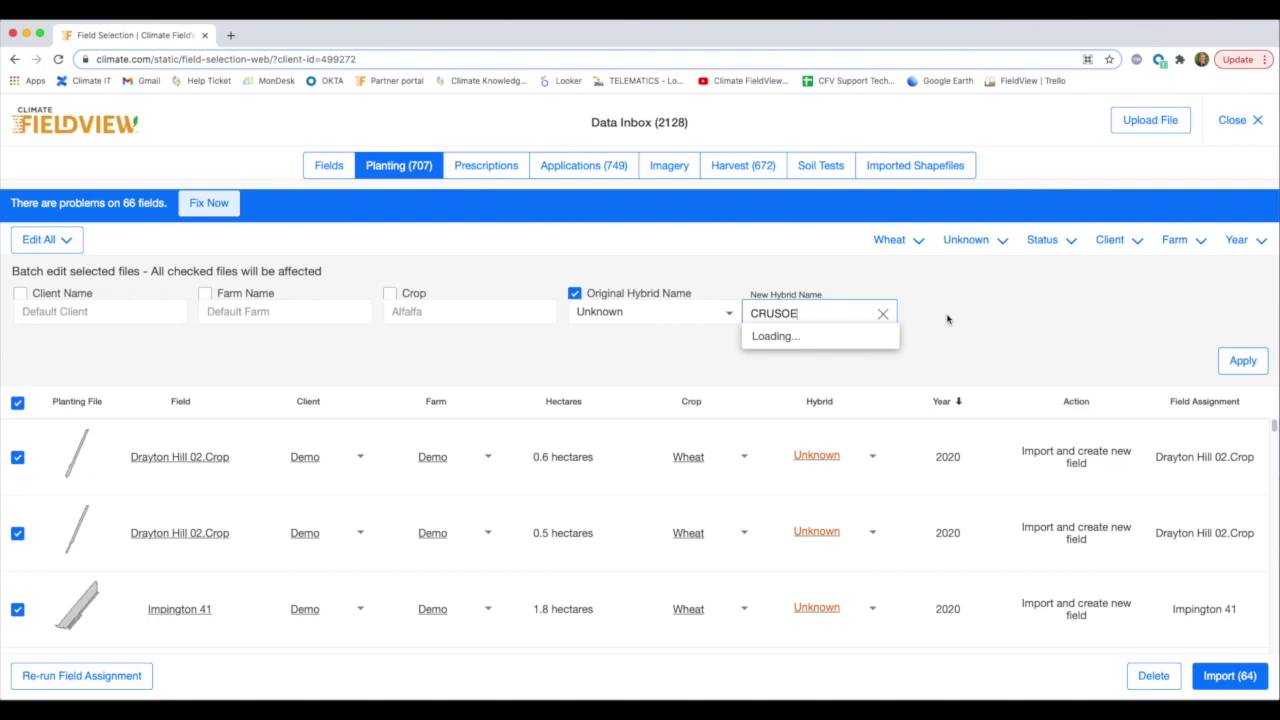
{"action": "left_click", "coordinate": [1232, 371]}
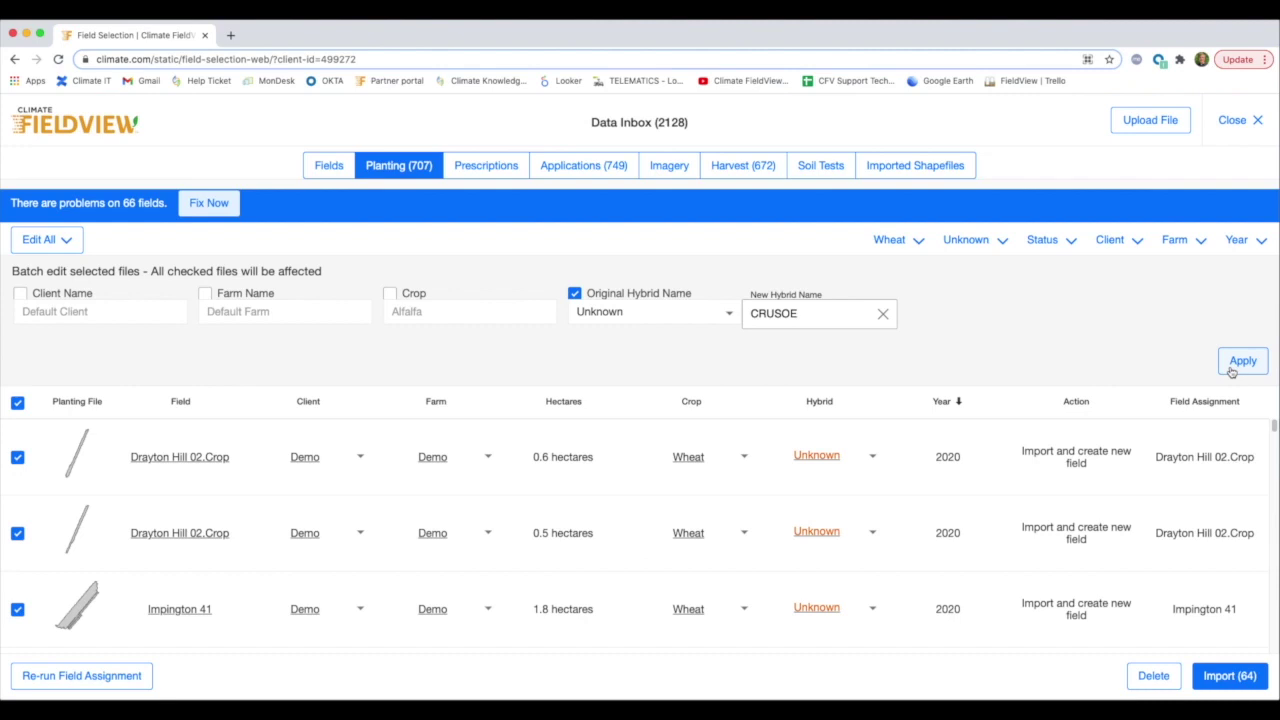
{"action": "left_click", "coordinate": [1232, 371]}
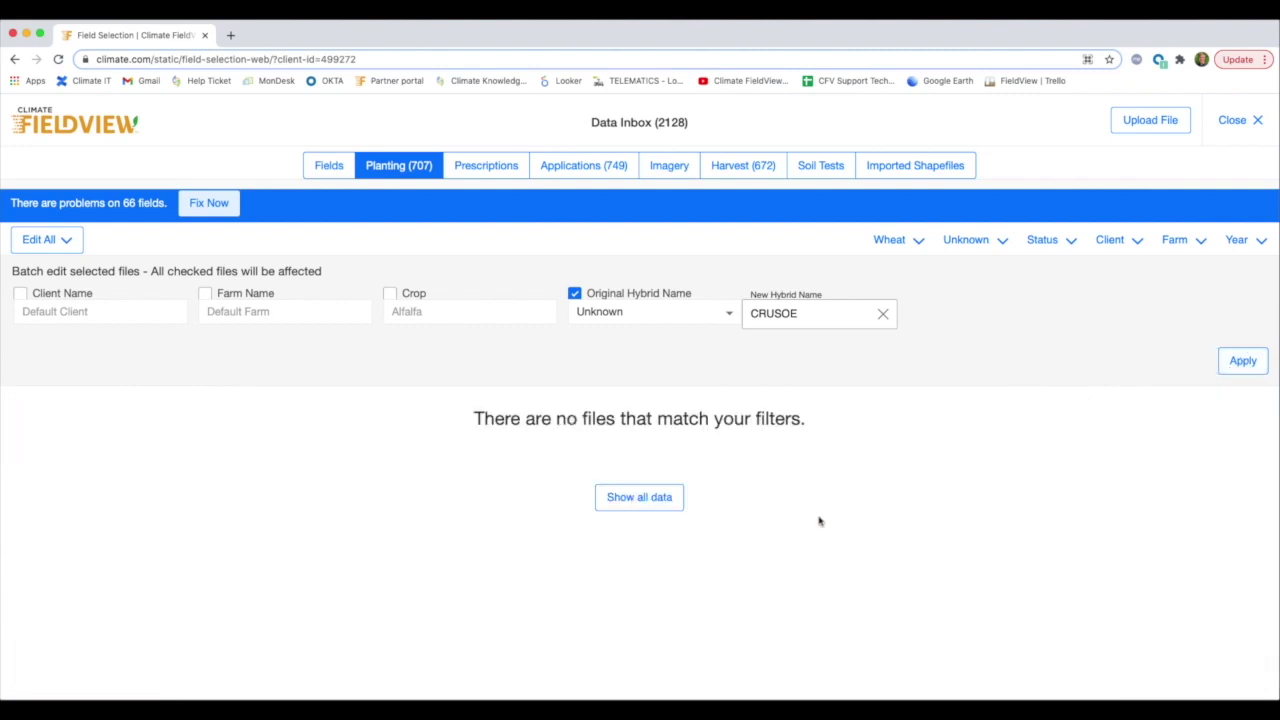
Filter the planting list to hybrid CRUSOE, review the results and select them all
{"action": "left_click", "coordinate": [991, 245]}
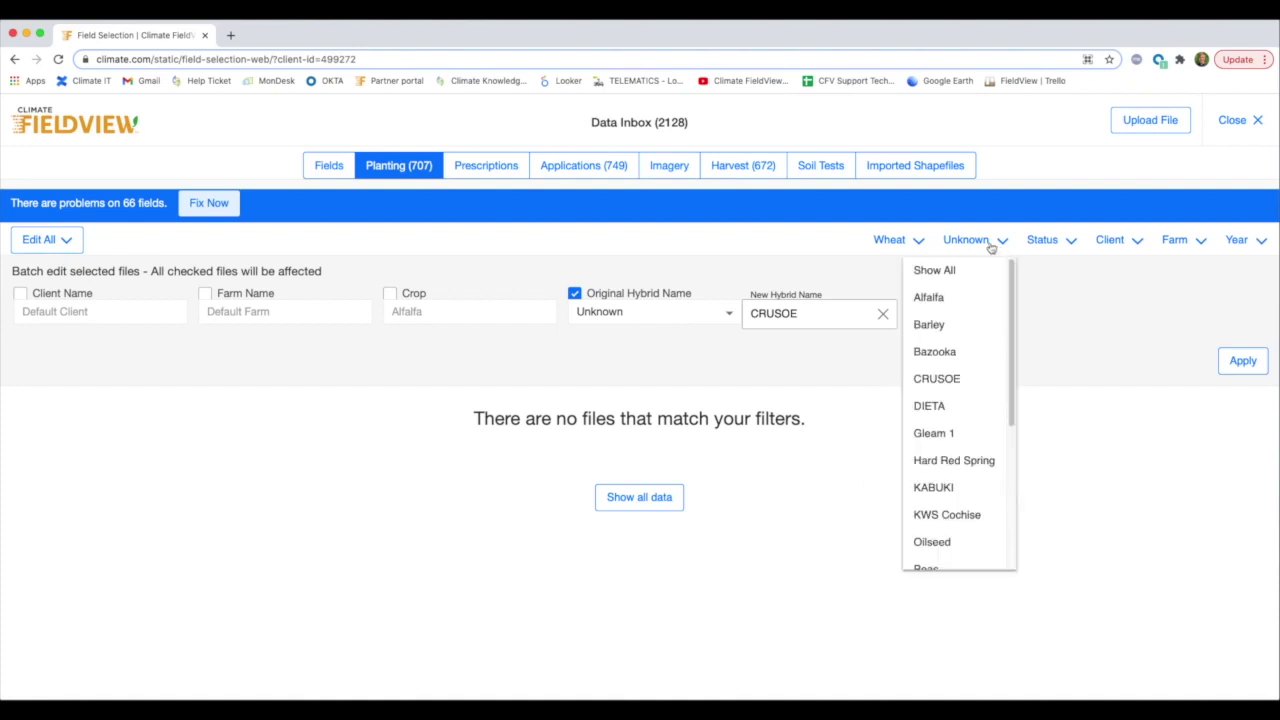
{"action": "left_click", "coordinate": [938, 380]}
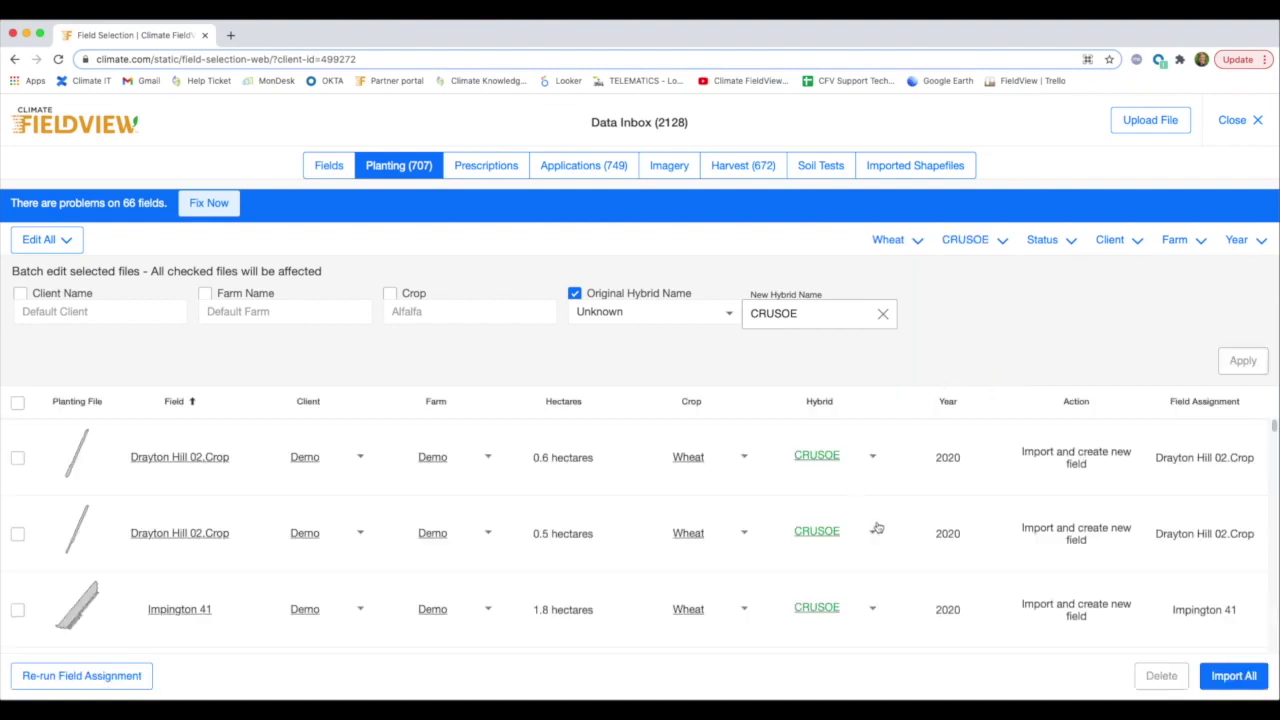
{"action": "scroll", "coordinate": [878, 528], "scroll_direction": "down", "scroll_amount": 1}
{"action": "scroll", "coordinate": [878, 528], "scroll_direction": "down", "scroll_amount": 10}
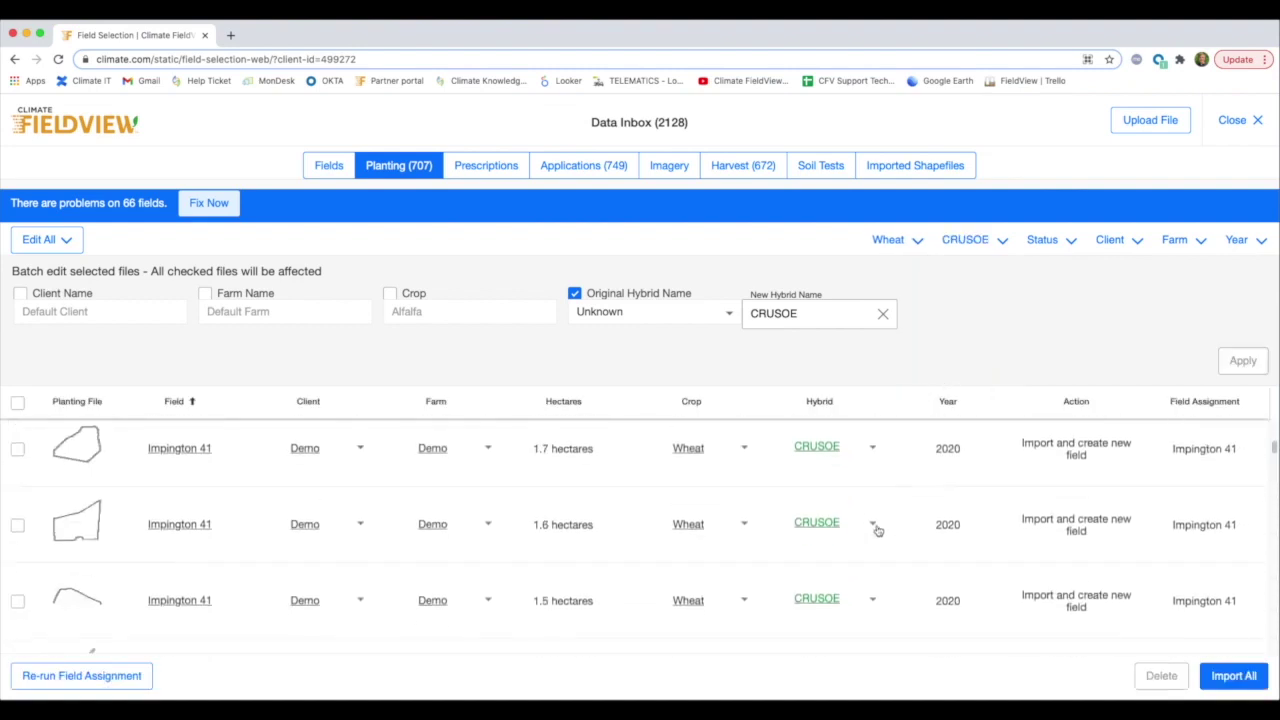
{"action": "scroll", "coordinate": [878, 530], "scroll_direction": "down", "scroll_amount": 2}
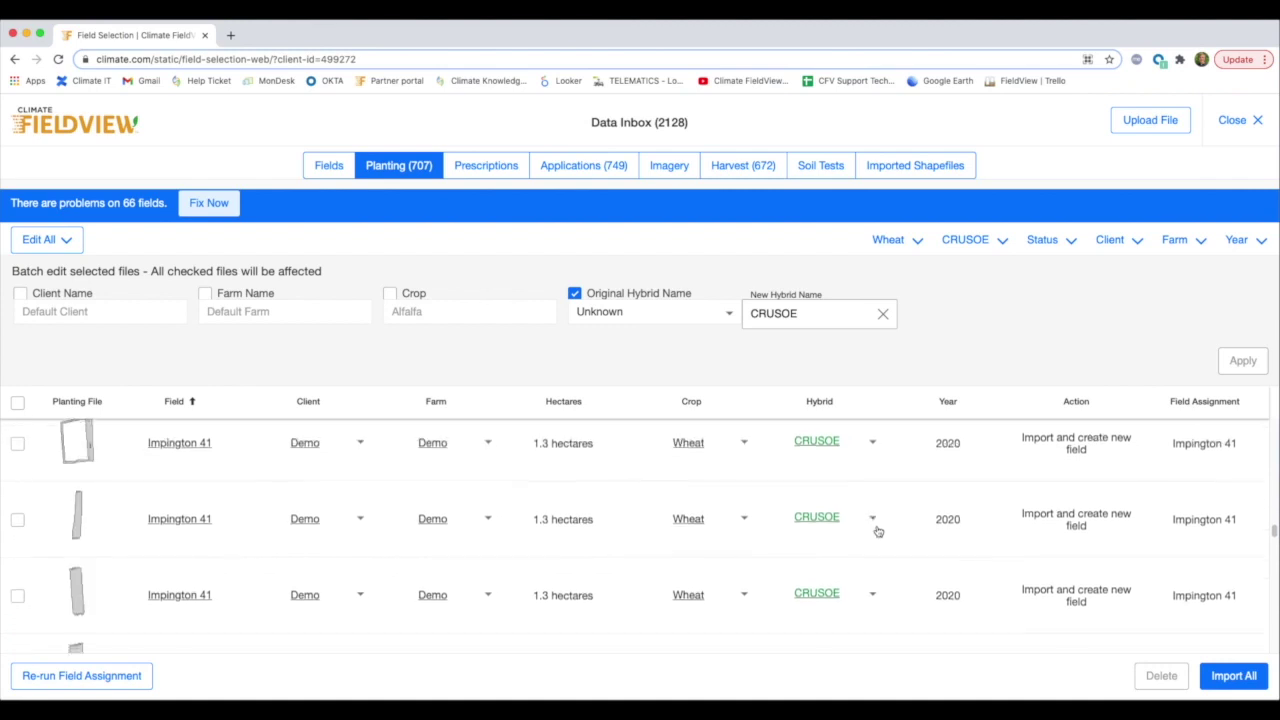
{"action": "scroll", "coordinate": [878, 533], "scroll_direction": "up", "scroll_amount": 15}
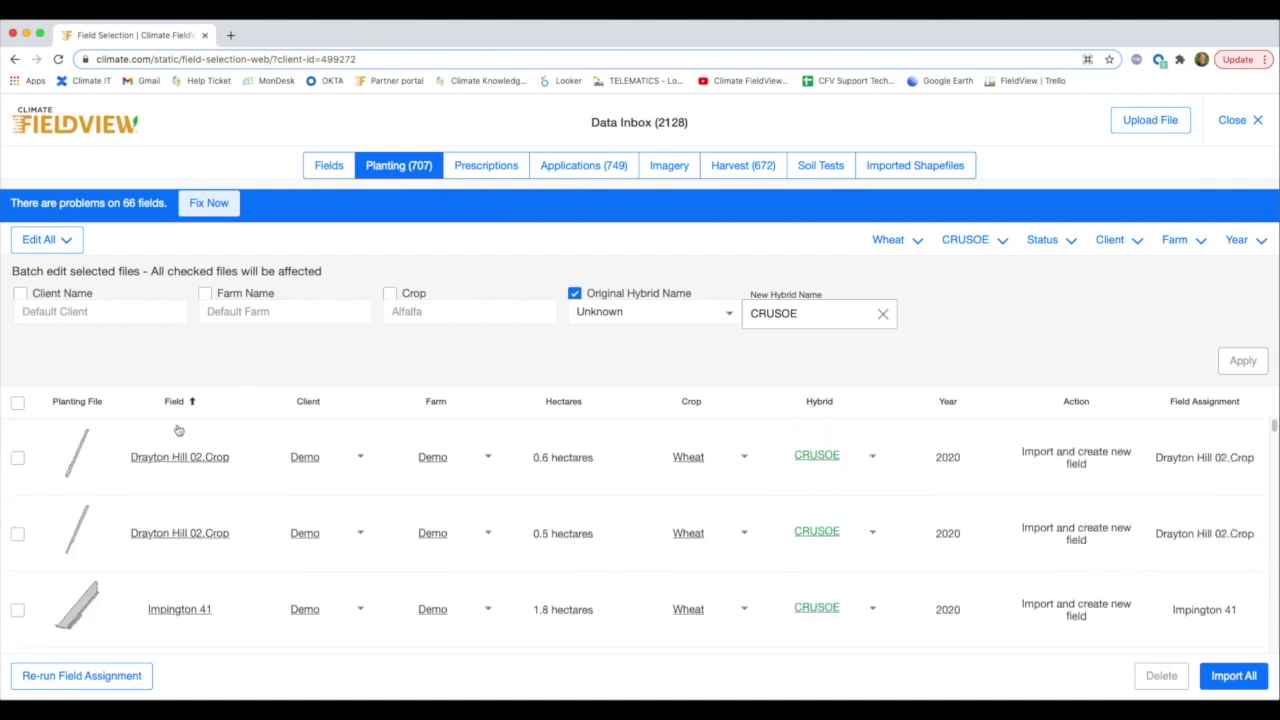
{"action": "left_click", "coordinate": [18, 404]}
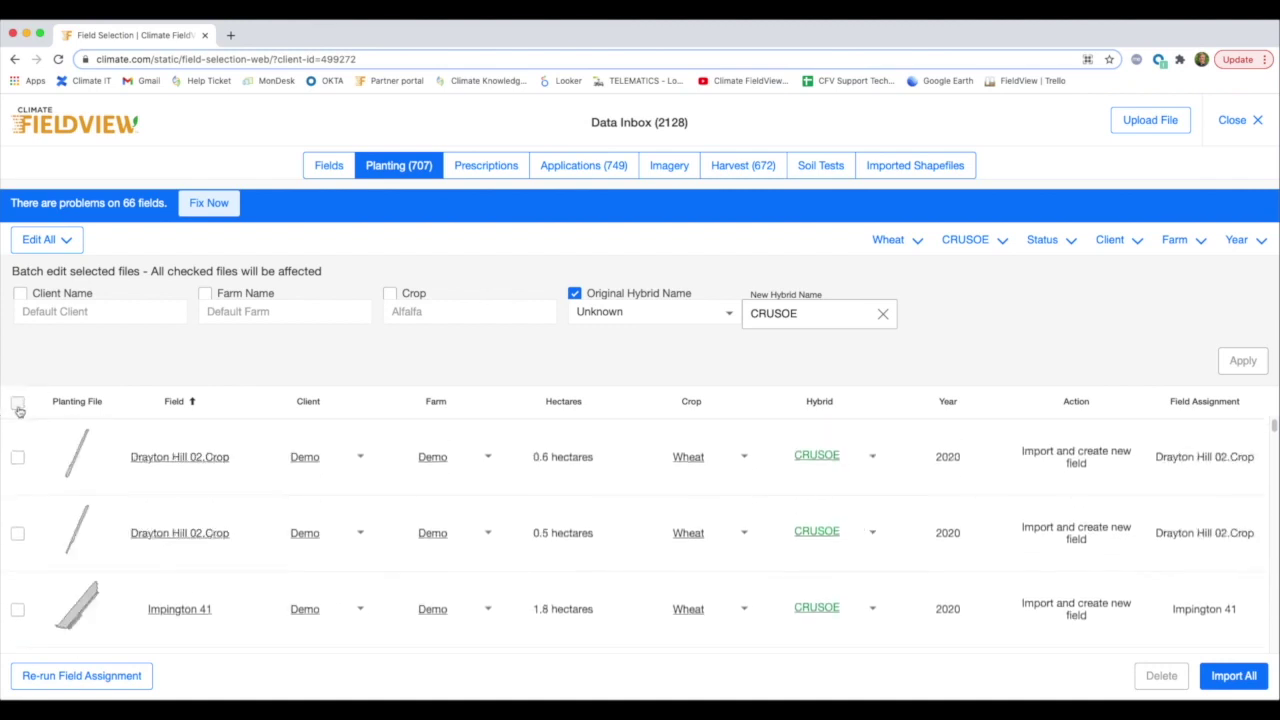
Collapse the batch edit panel and import the 64 selected CRUSOE wheat files
{"action": "left_click", "coordinate": [40, 241]}
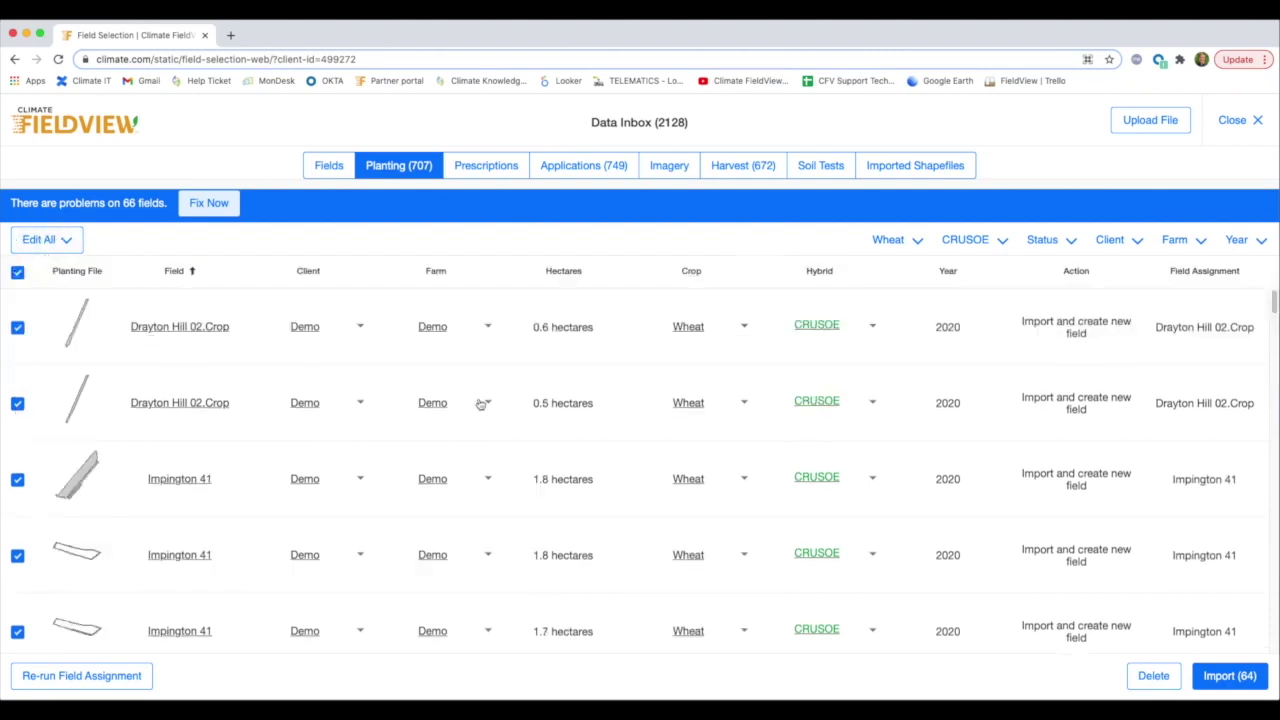
{"action": "left_click", "coordinate": [1232, 676]}
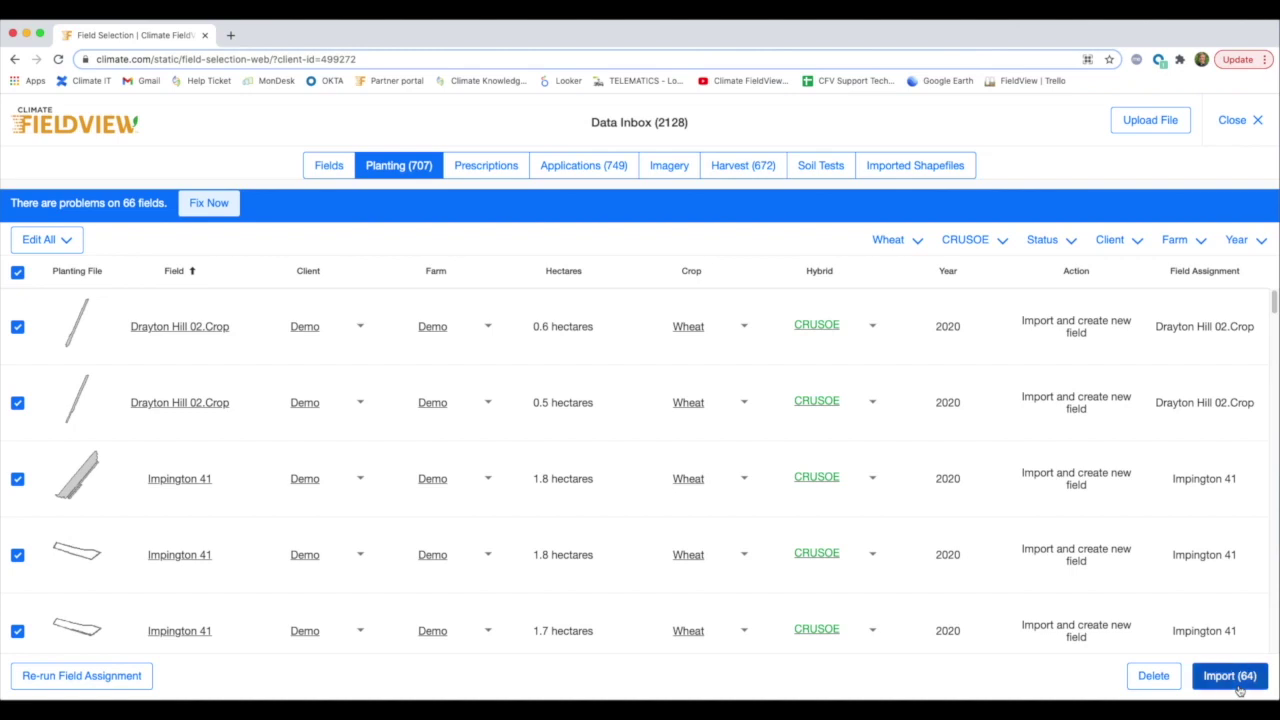